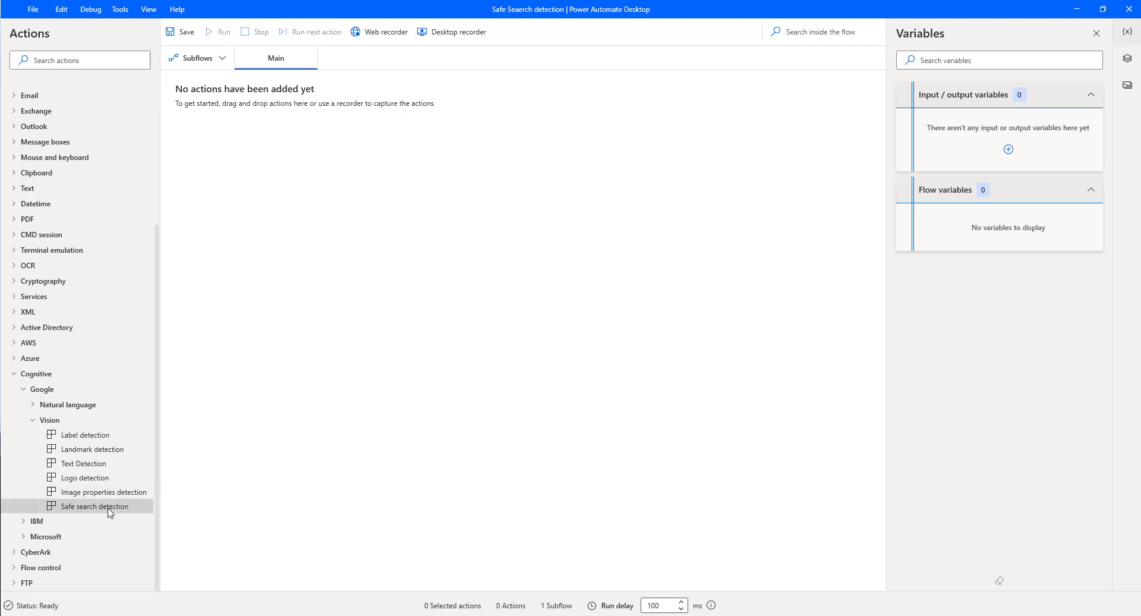
Step: Place a Safe search detection action in the flow and examine its image source options, advanced timeout and produced variables
left_click_drag(110, 512, 359, 347)
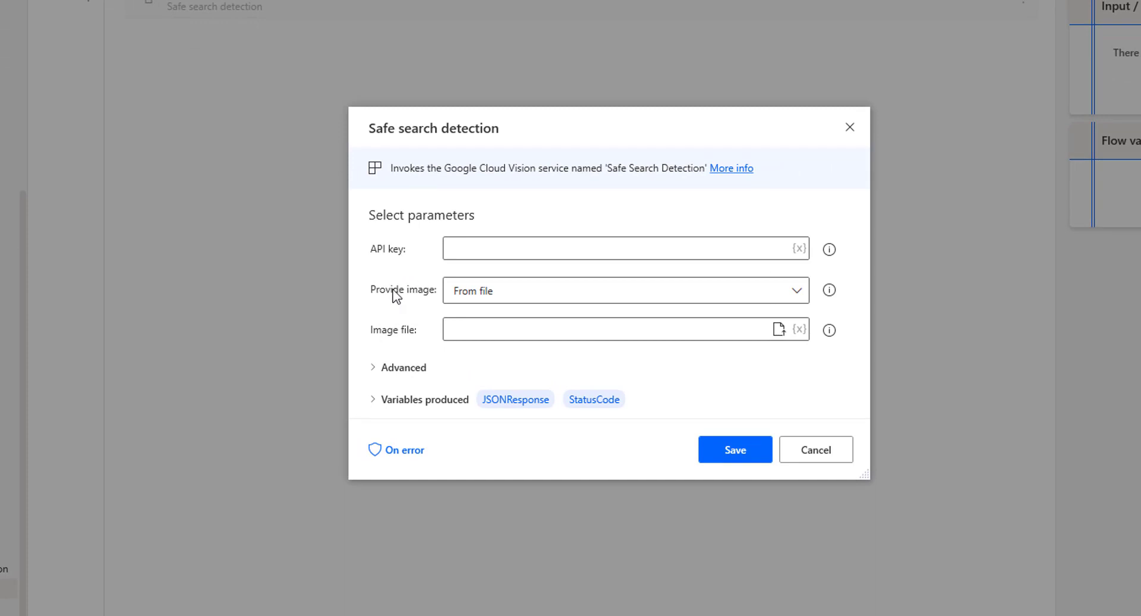
left_click(467, 292)
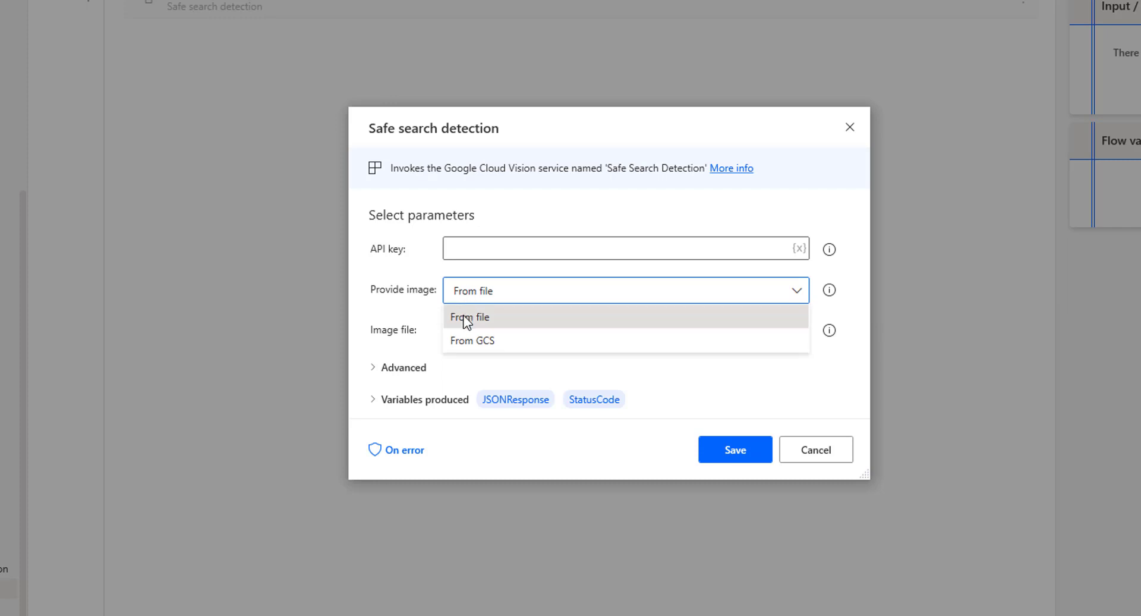
left_click(464, 315)
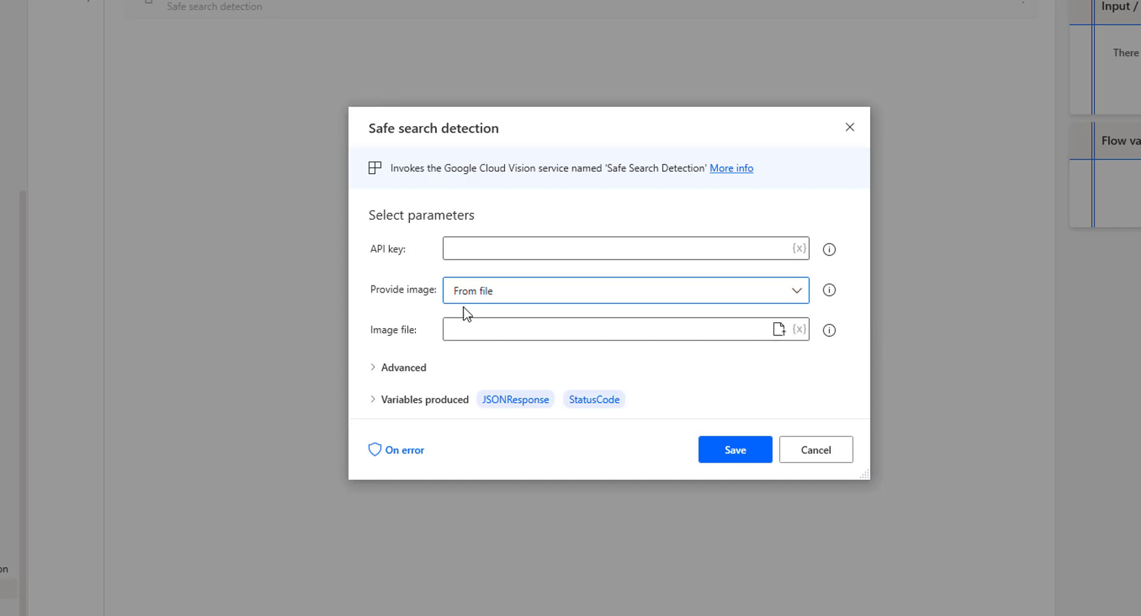
left_click(472, 292)
left_click(467, 346)
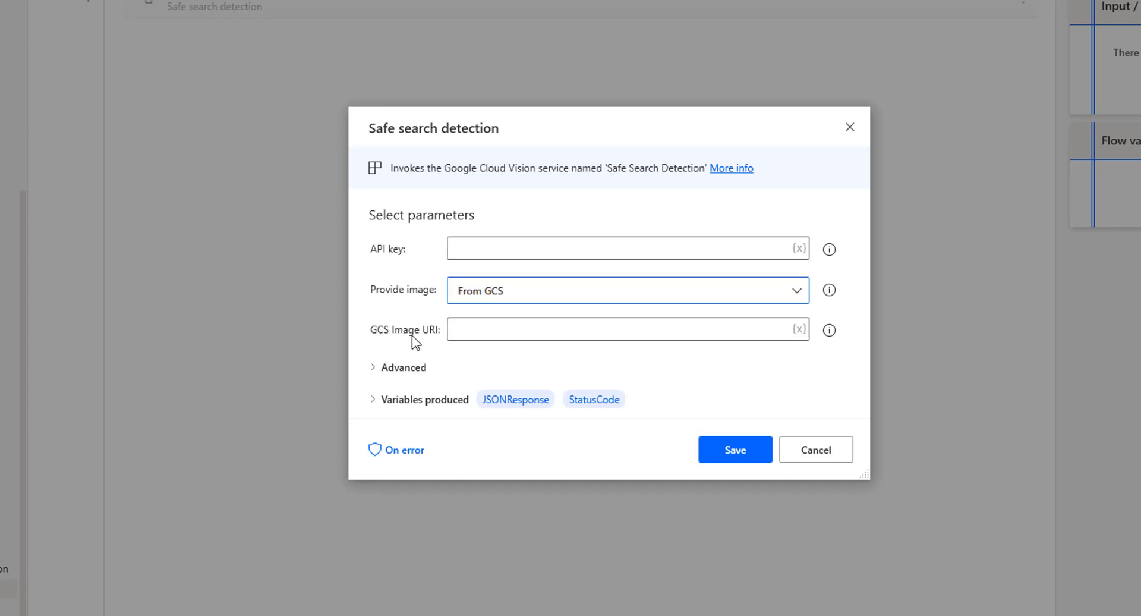
left_click(477, 292)
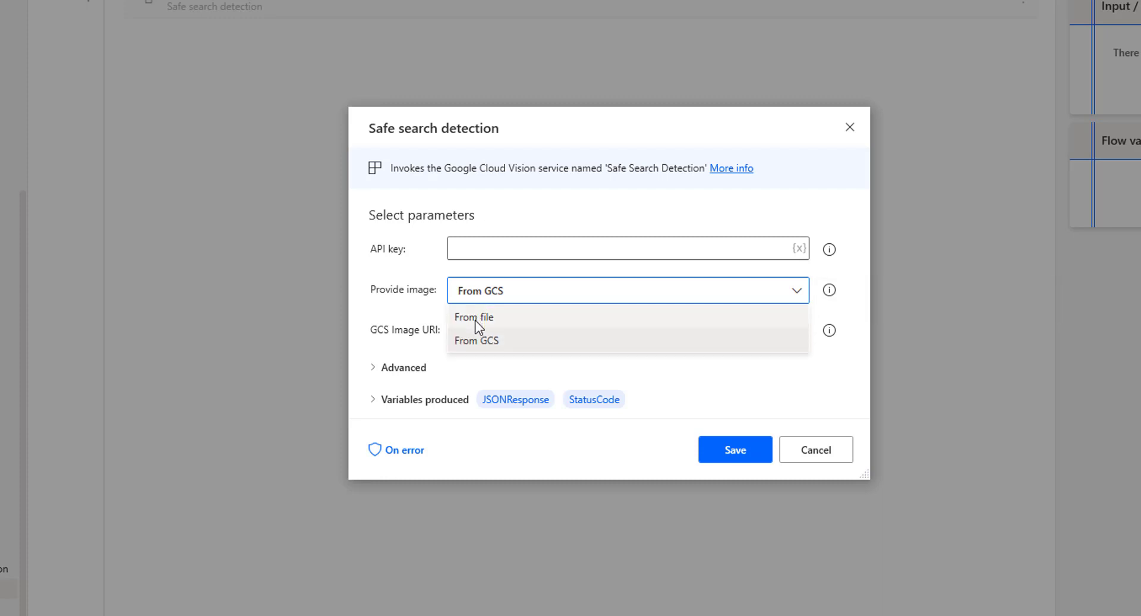
left_click(476, 318)
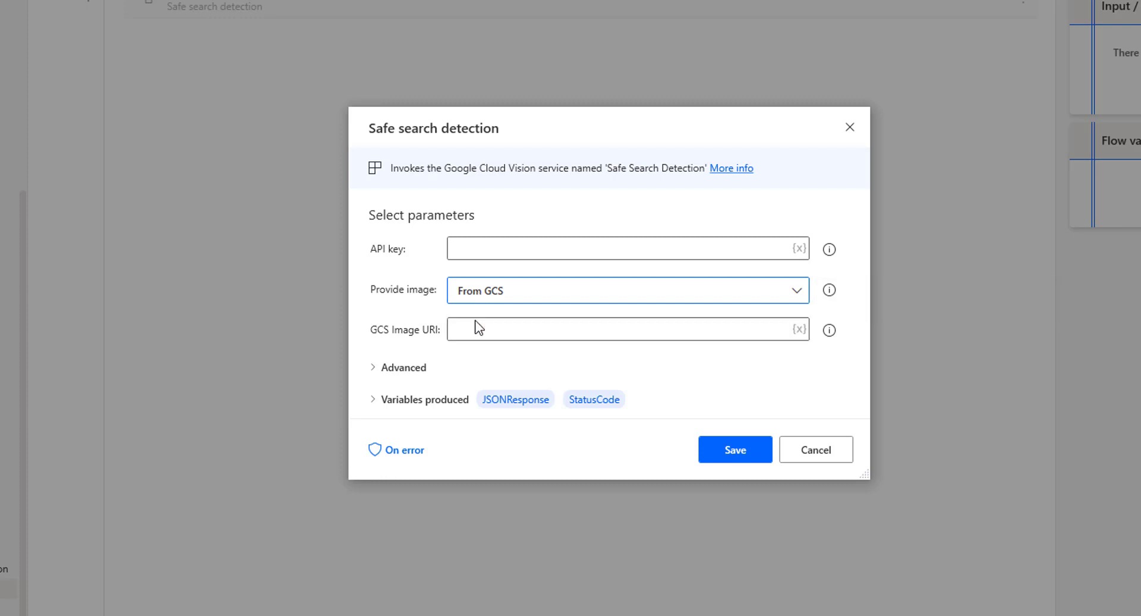
left_click(376, 368)
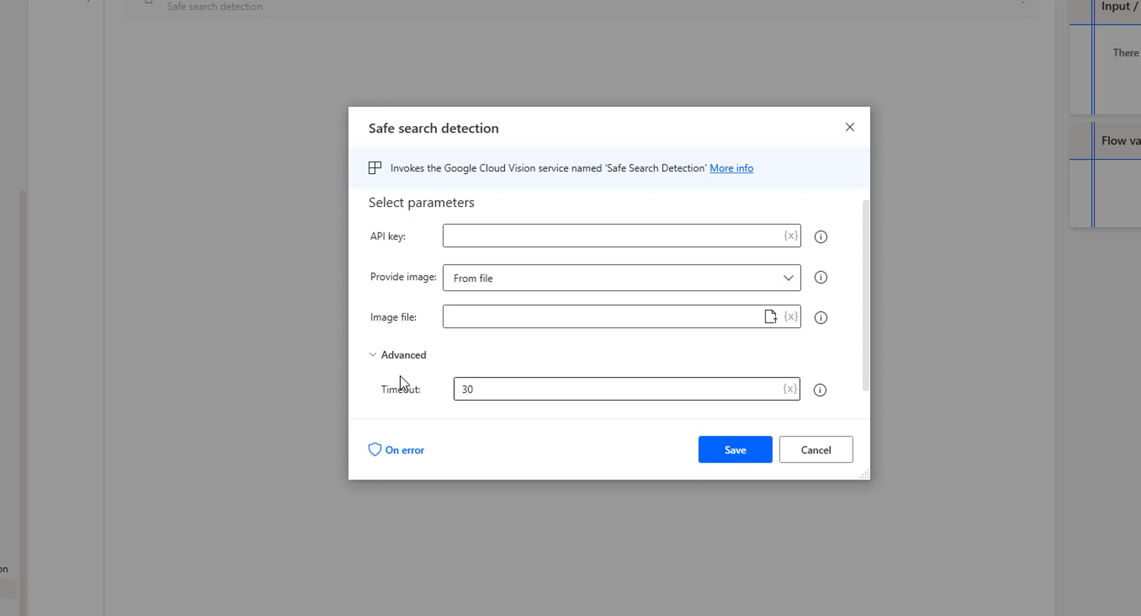
left_click(371, 357)
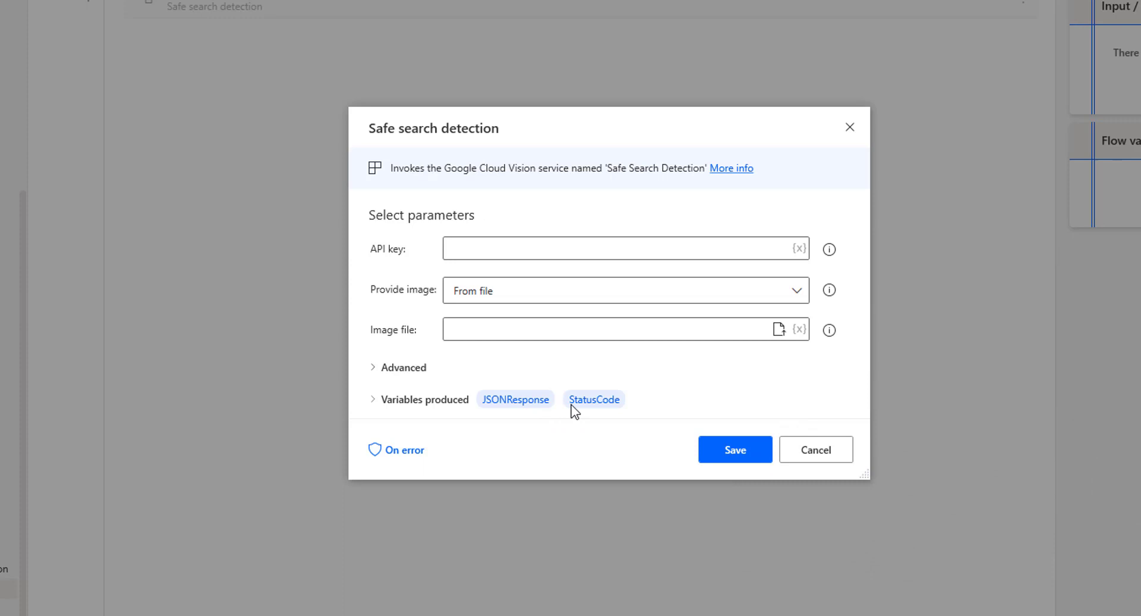
mouse_move(517, 398)
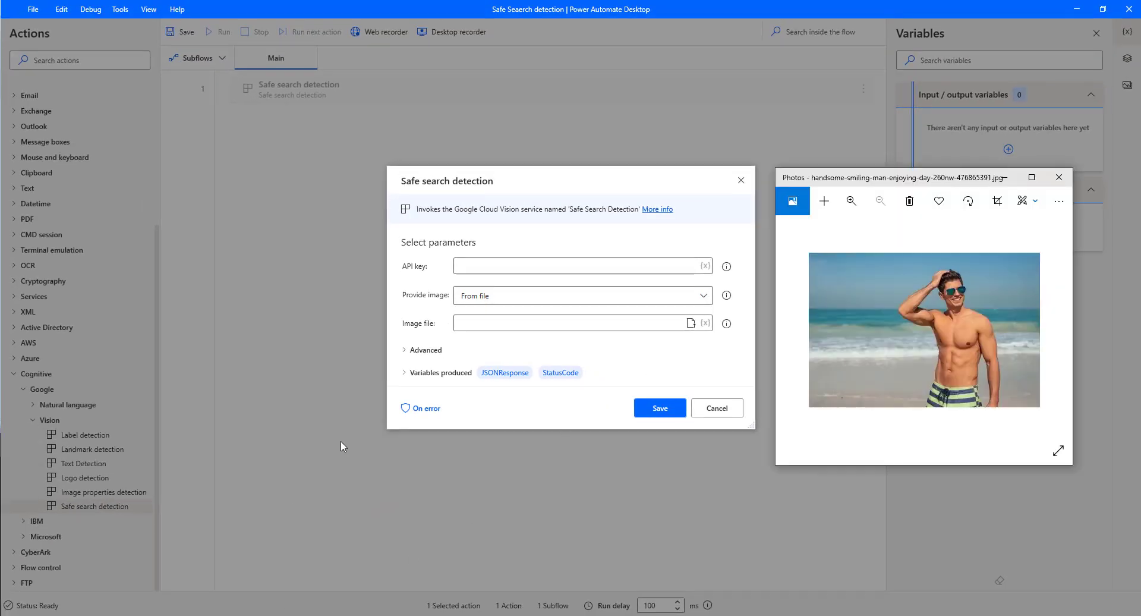
left_click(372, 400)
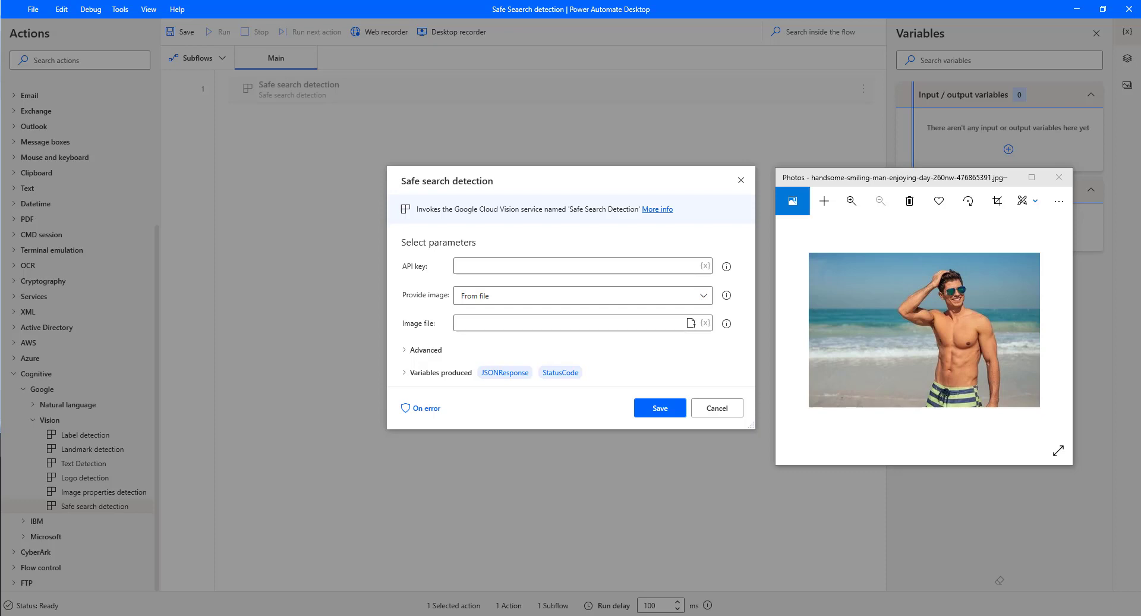
left_click(1058, 177)
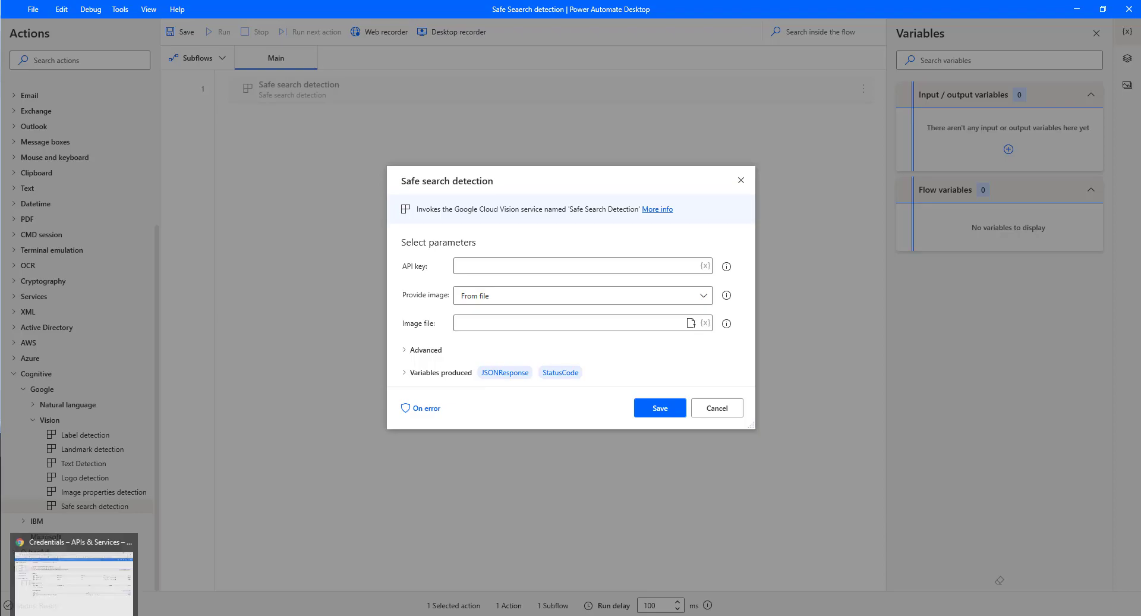
Step: Copy the Vision API key from the Google Cloud credentials page in Chrome, and back in Power Automate Desktop cancel the open Safe search detection action
left_click(74, 571)
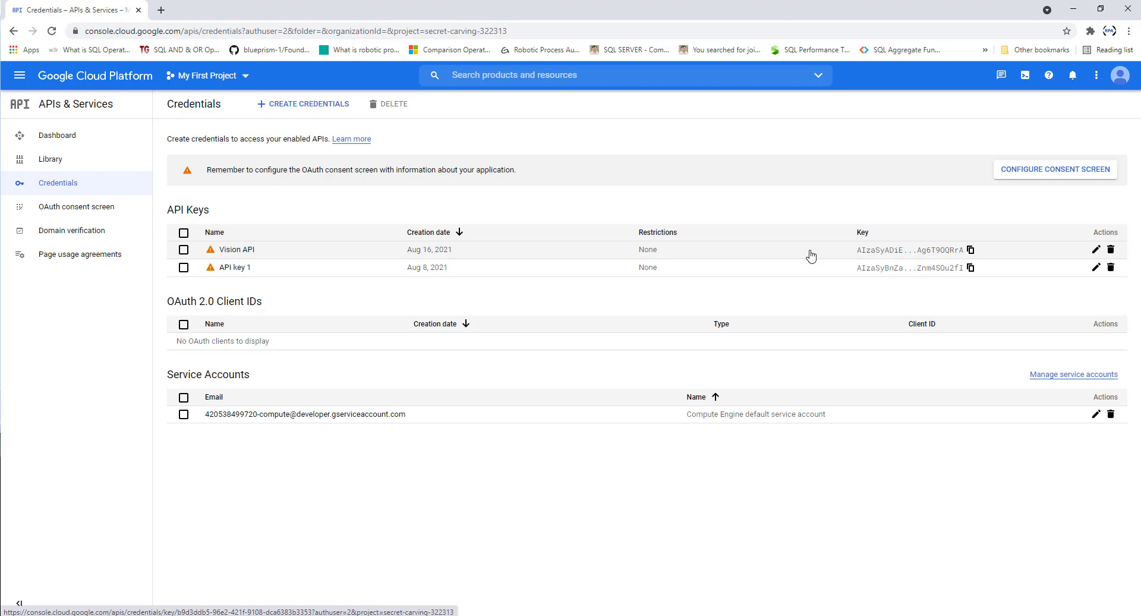
left_click(970, 251)
key("alt+Tab")
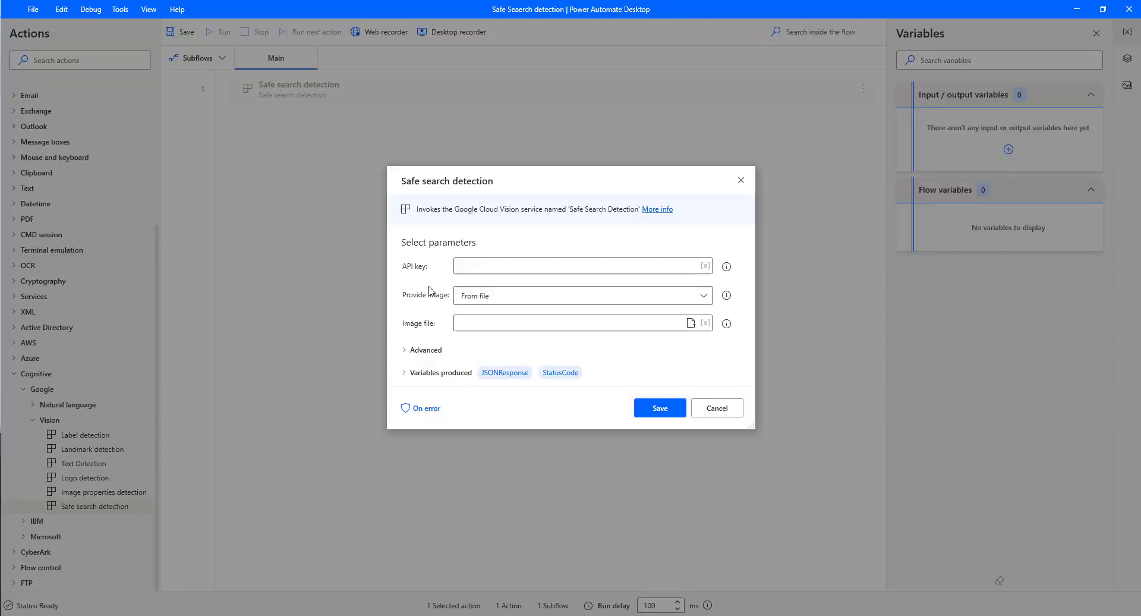
left_click(482, 266)
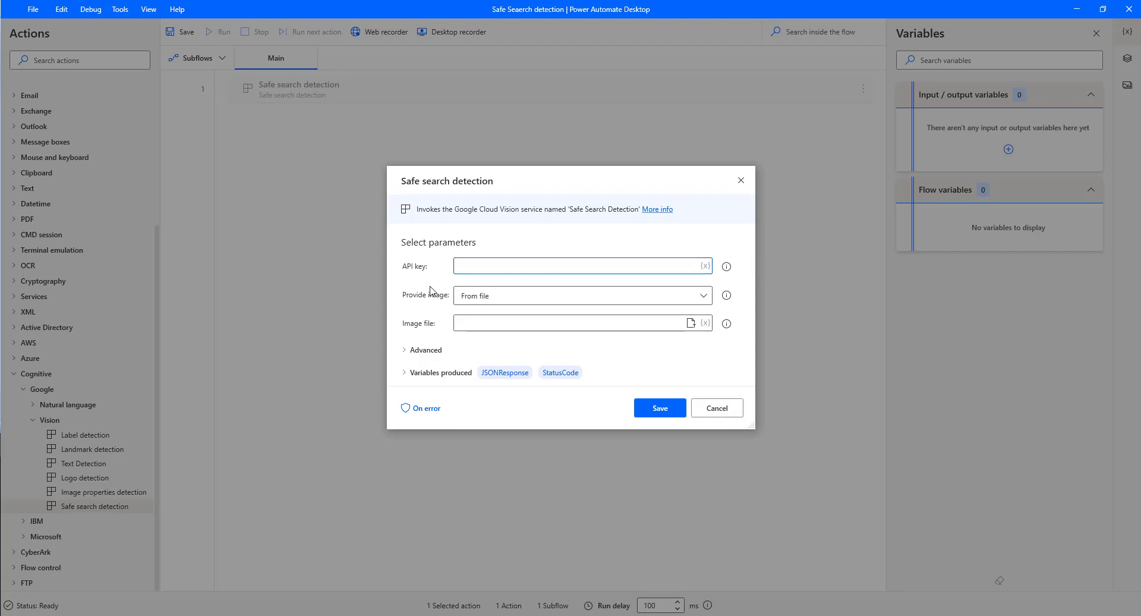
left_click(719, 411)
Step: Add a Set variable action that stores the copied API key in a variable named APIKey
left_click(88, 61)
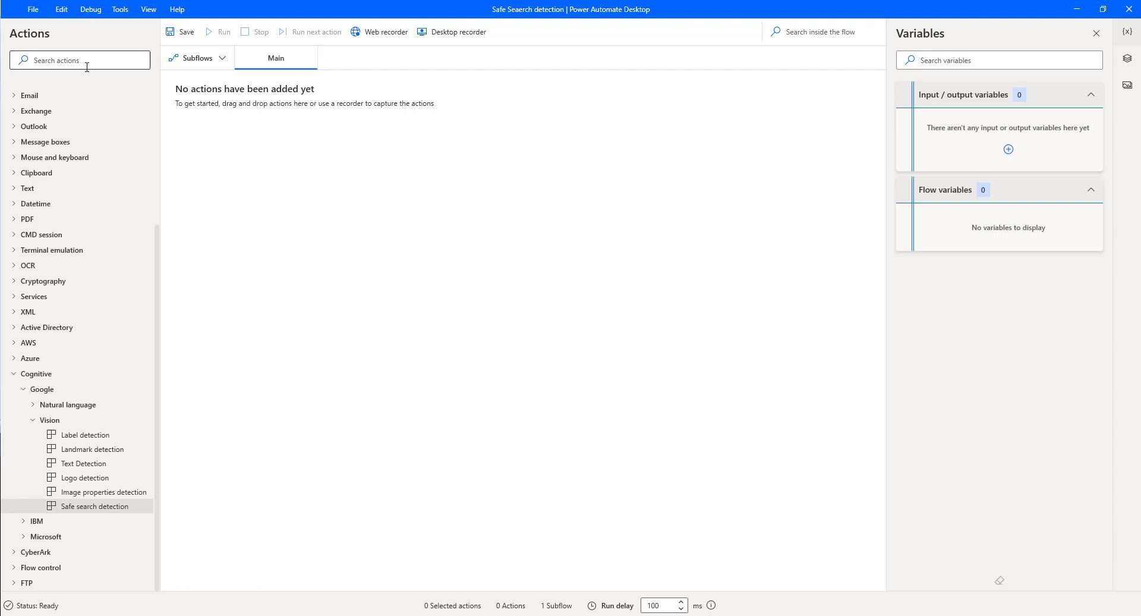
type("set variable")
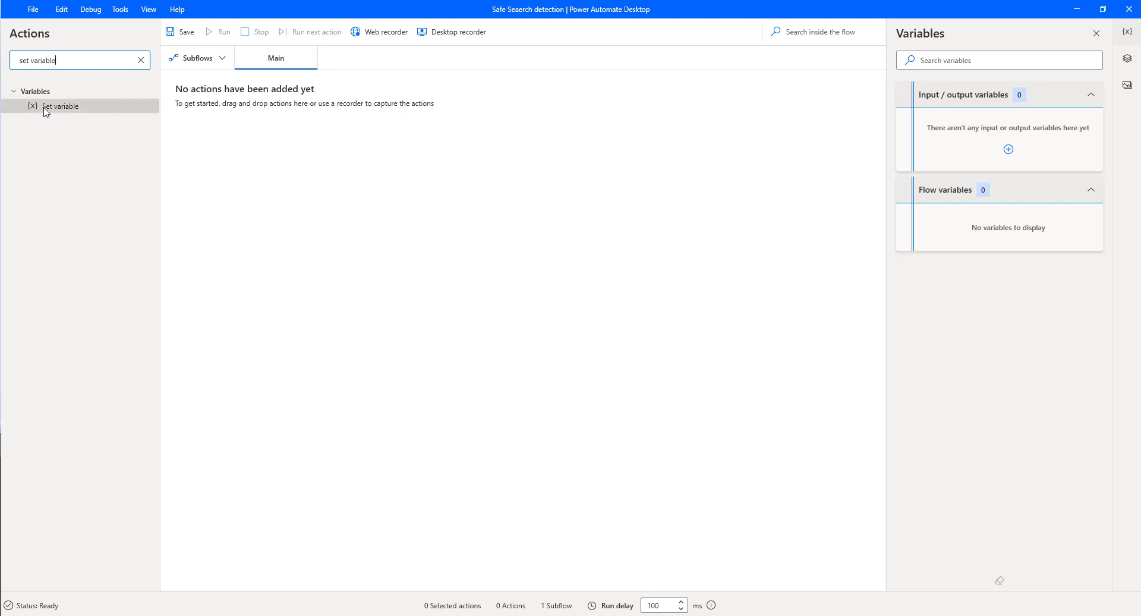
left_click_drag(47, 112, 282, 155)
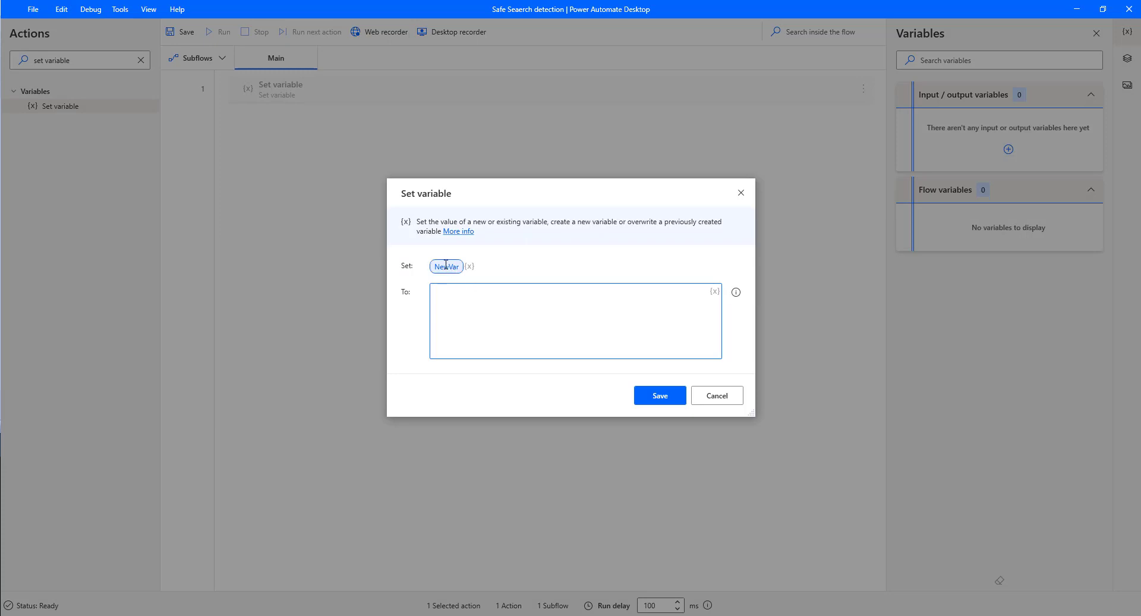
left_click_drag(446, 264, 465, 268)
type("APIK")
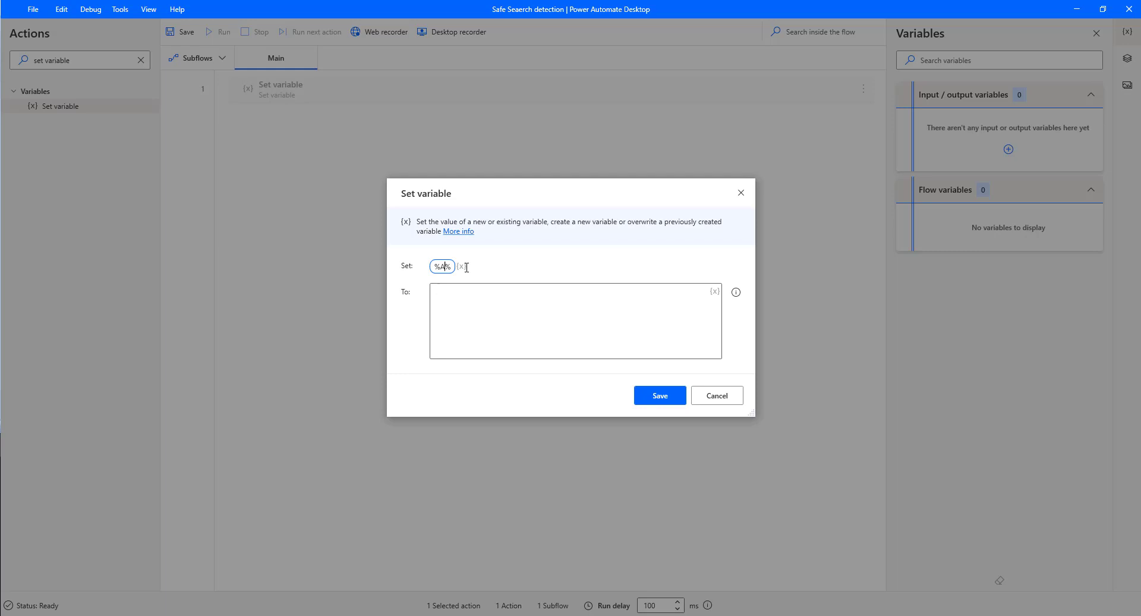
type("ey")
left_click(481, 314)
key("ctrl+v")
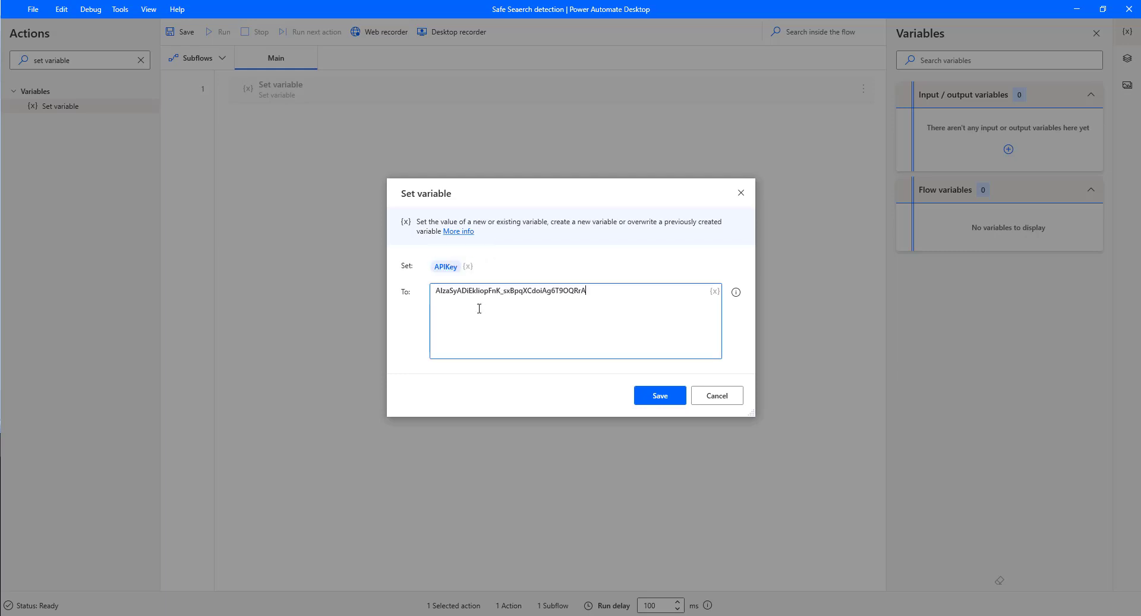
left_click(660, 396)
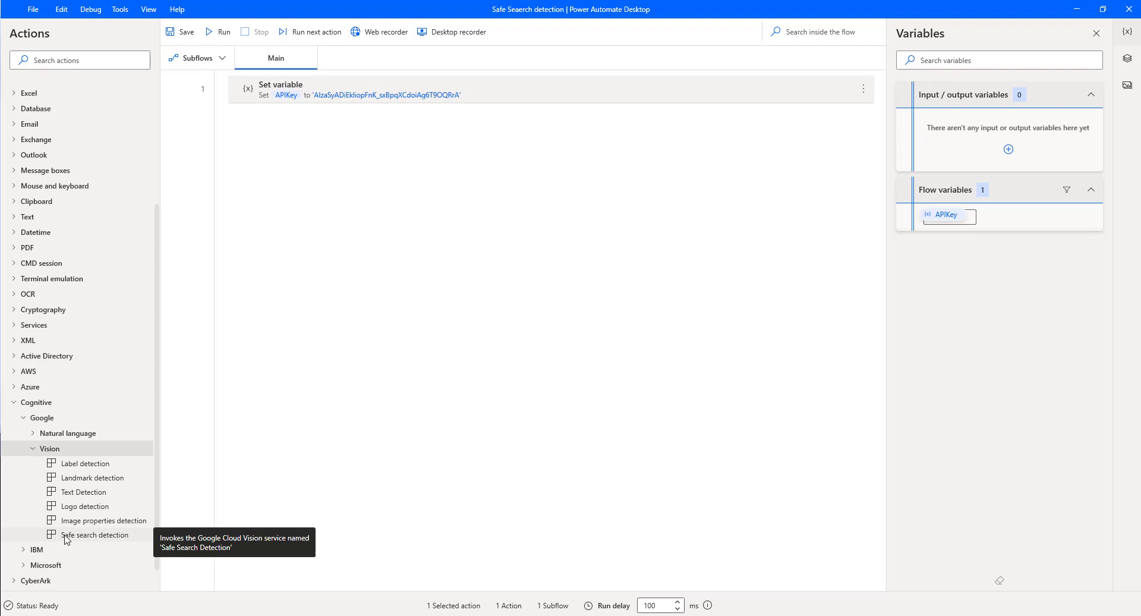
Step: Add a Safe search detection action after the Set variable action and use the APIKey variable as its API key
left_click_drag(66, 537, 406, 169)
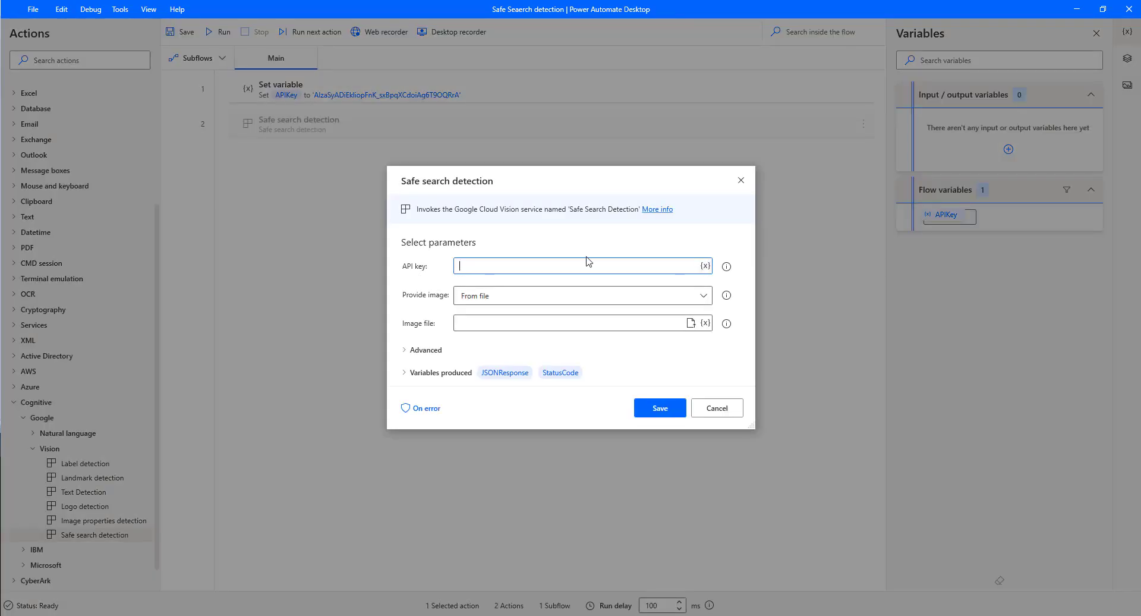
left_click(707, 267)
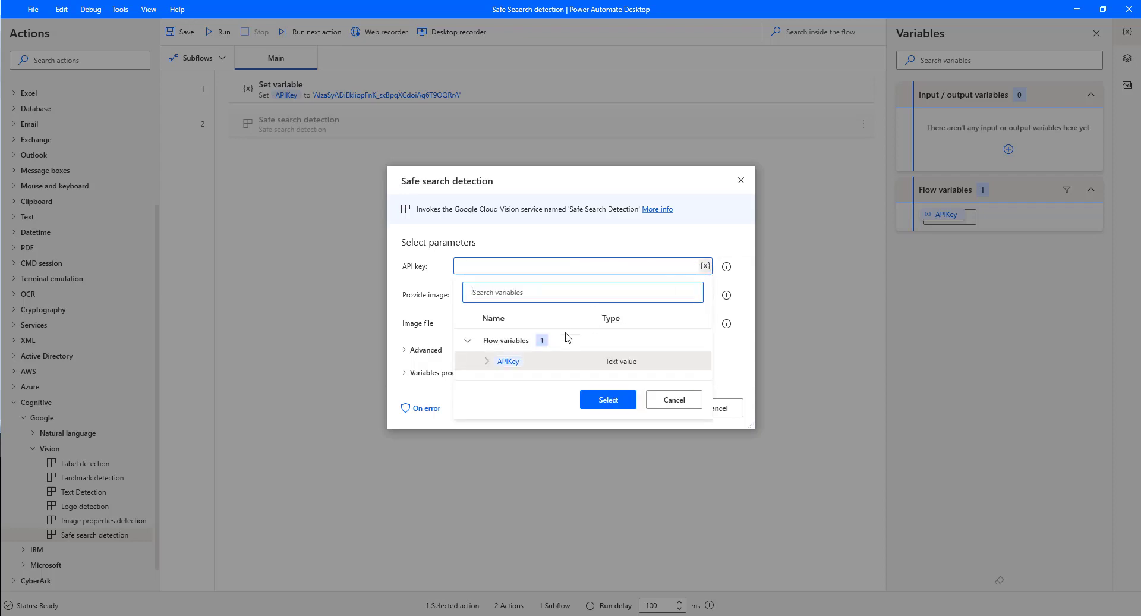
double_click(501, 363)
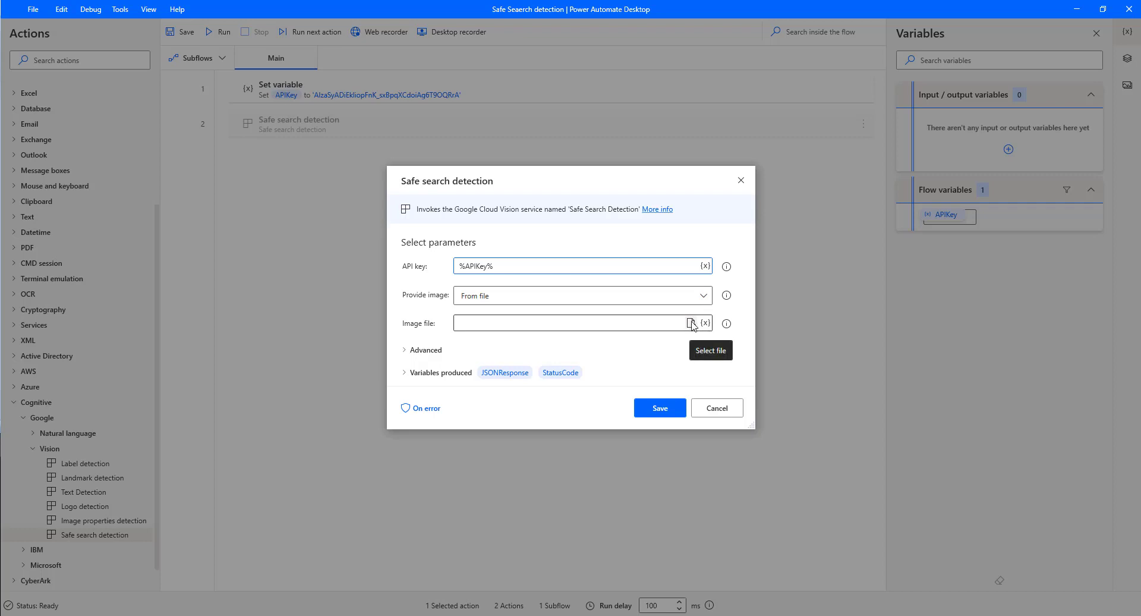
Step: Set the action's image file to handsome-smiling-man-enjoying-day-260nw-476865391.jpg from the Safe Search folder and save the action
left_click(690, 323)
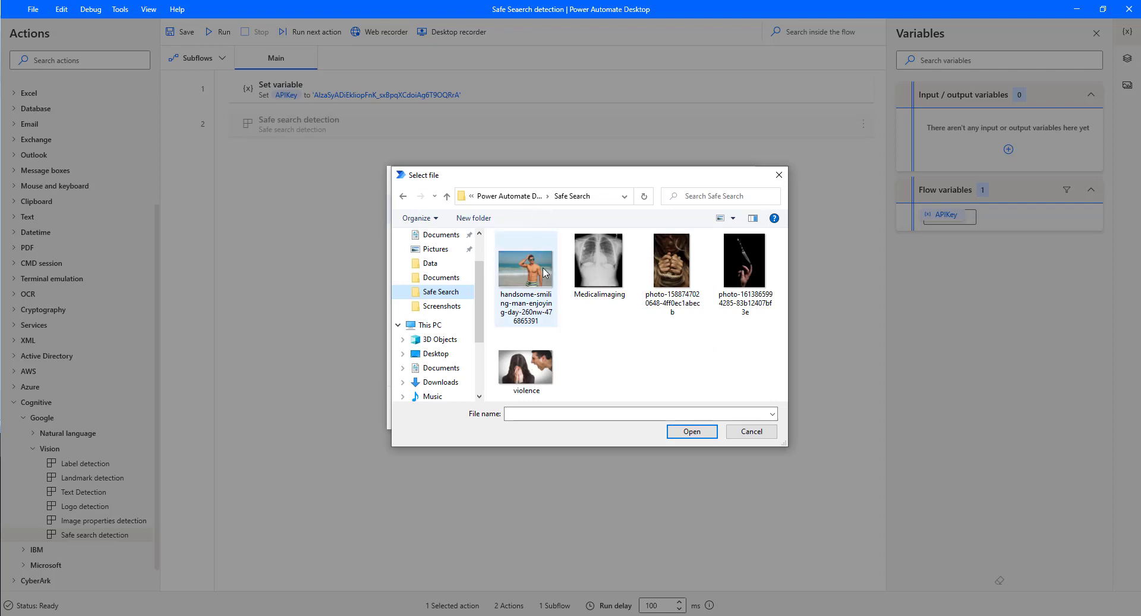
left_click(525, 286)
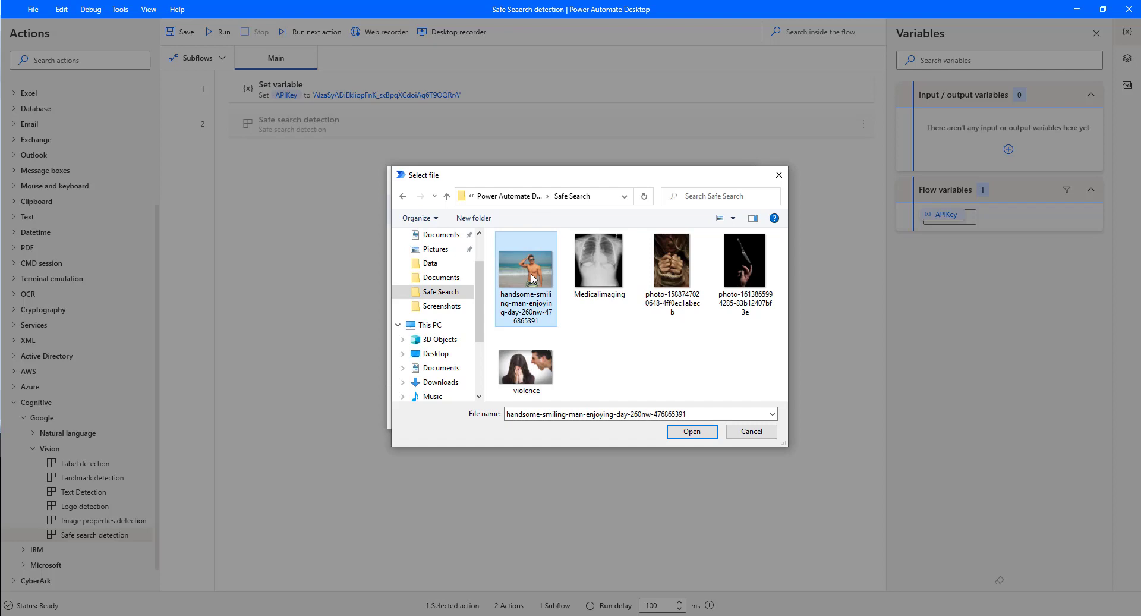
left_click(701, 435)
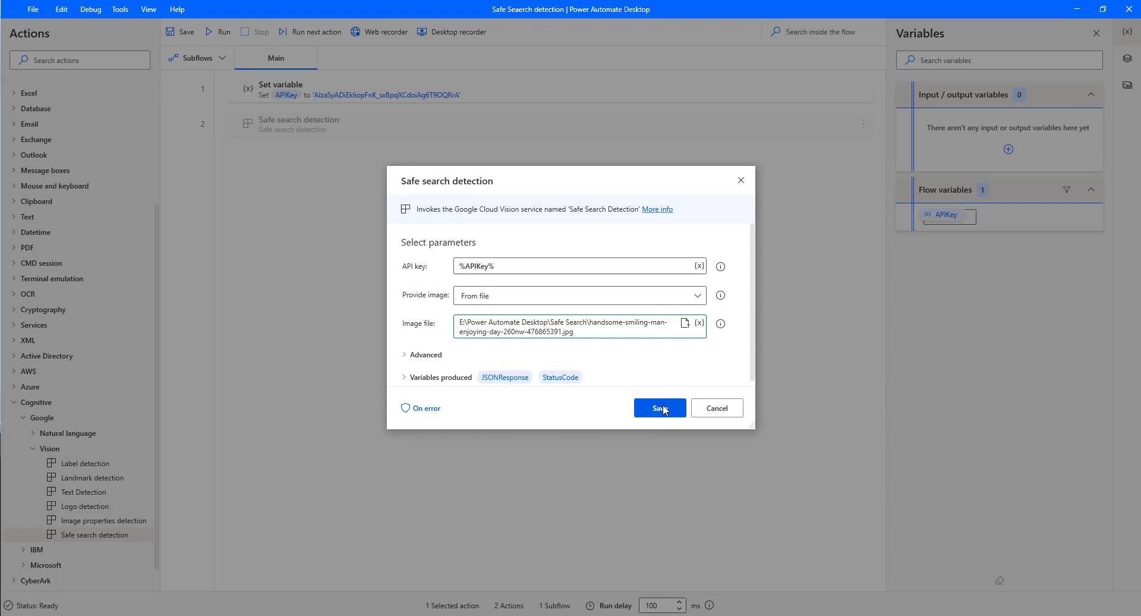
left_click(661, 408)
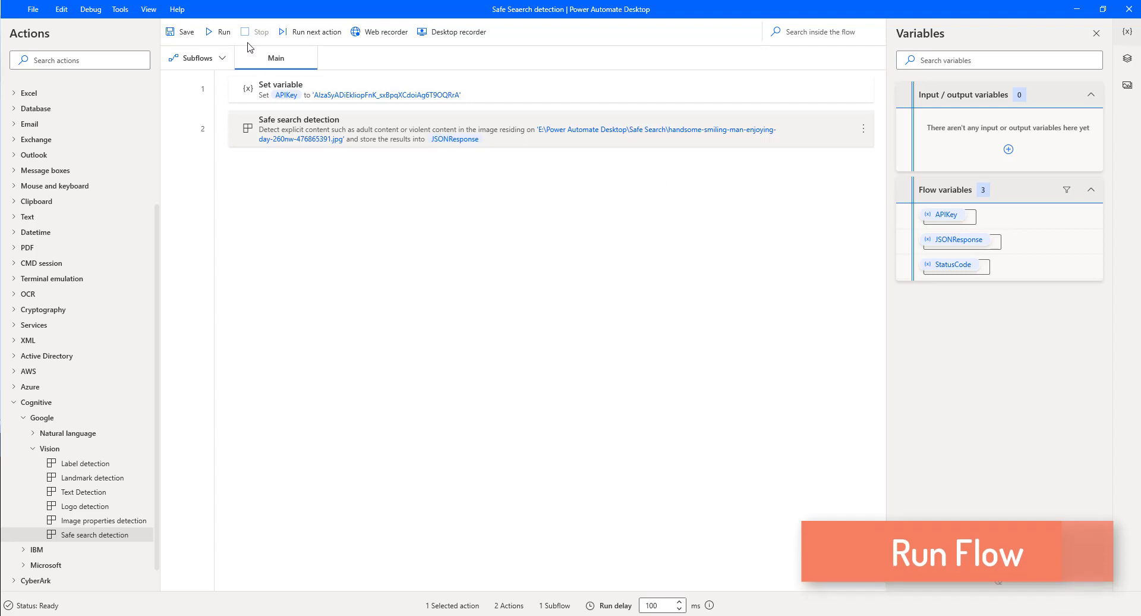
Step: Run the flow and inspect the safeSearchAnnotation categories of the first response in the JSONResponse variable
left_click(217, 33)
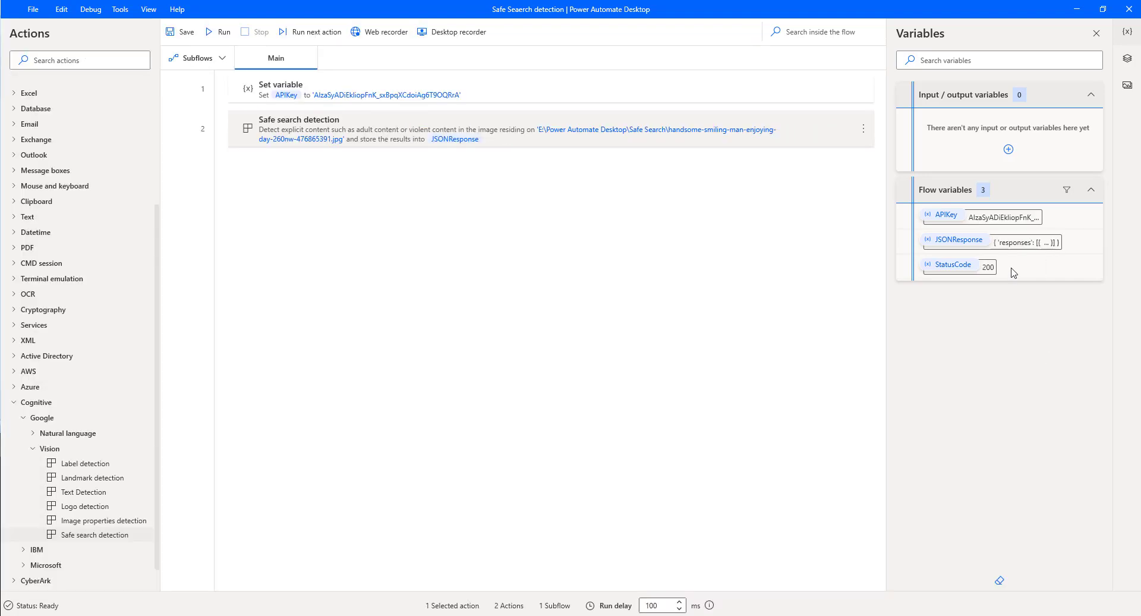
double_click(959, 240)
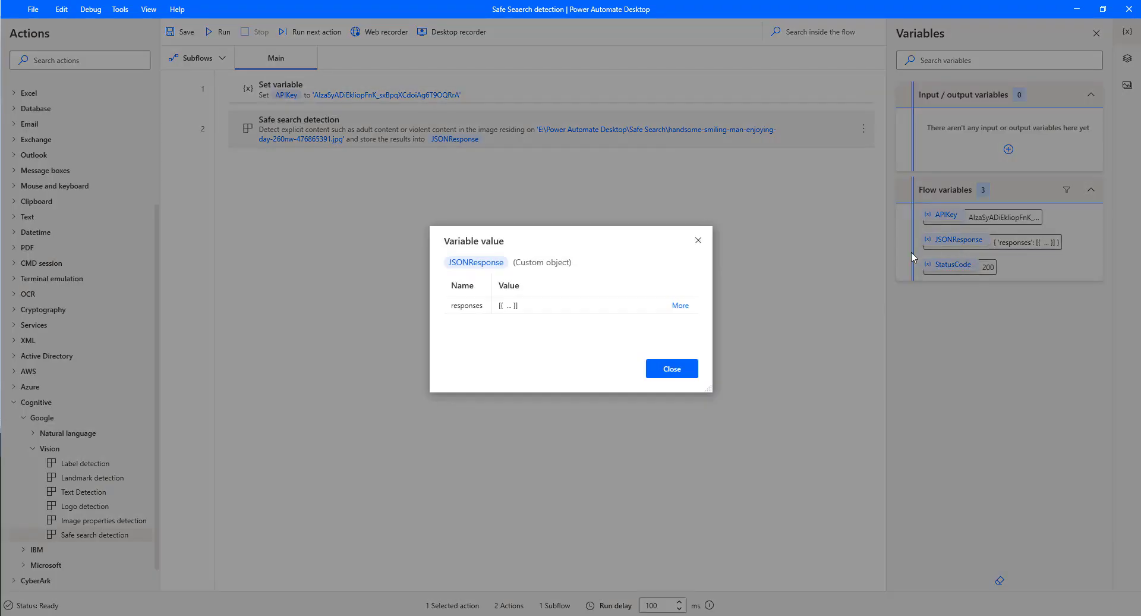
left_click_drag(710, 264, 841, 288)
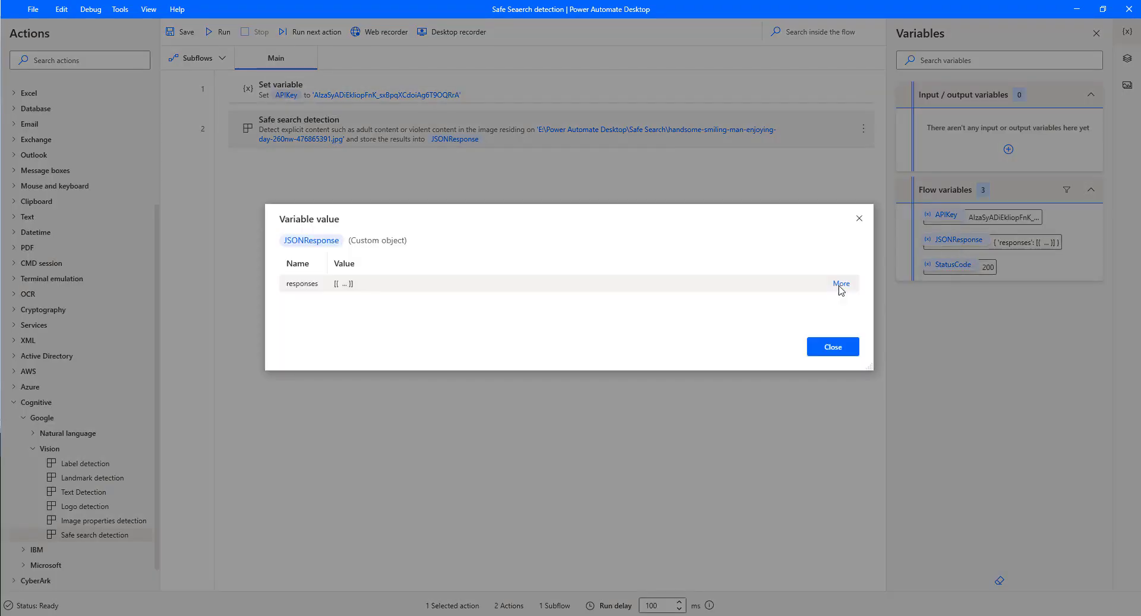
left_click(841, 285)
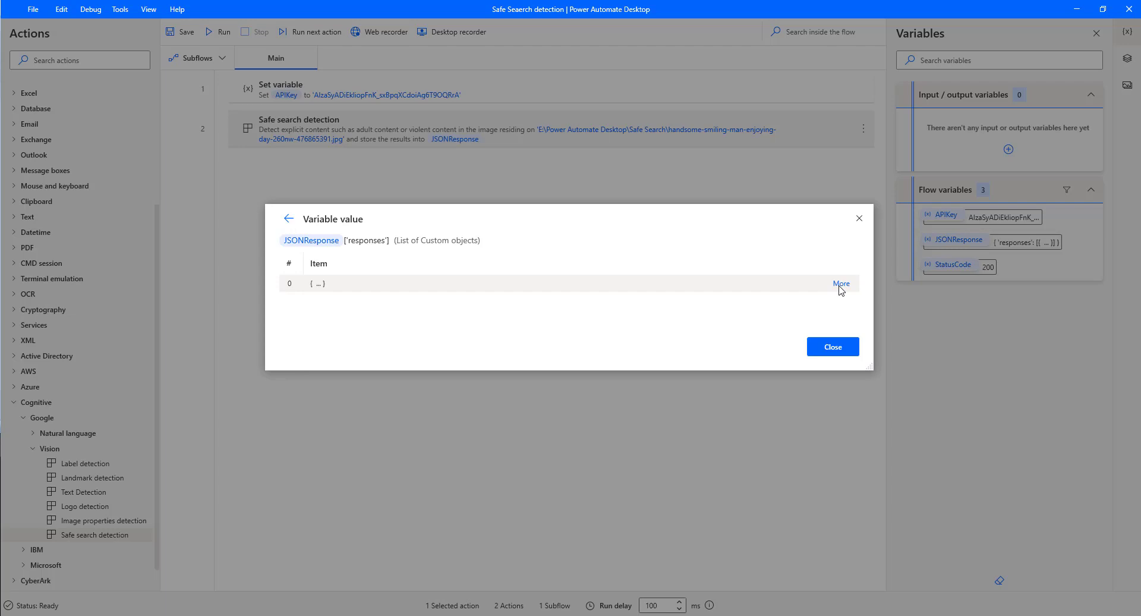
left_click(841, 284)
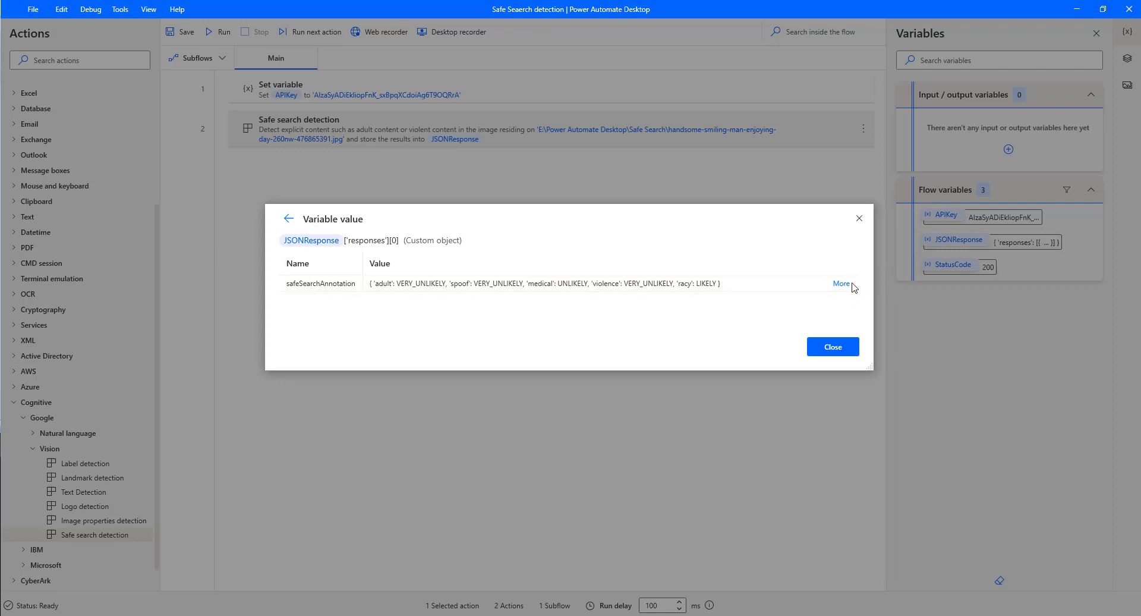
left_click(841, 284)
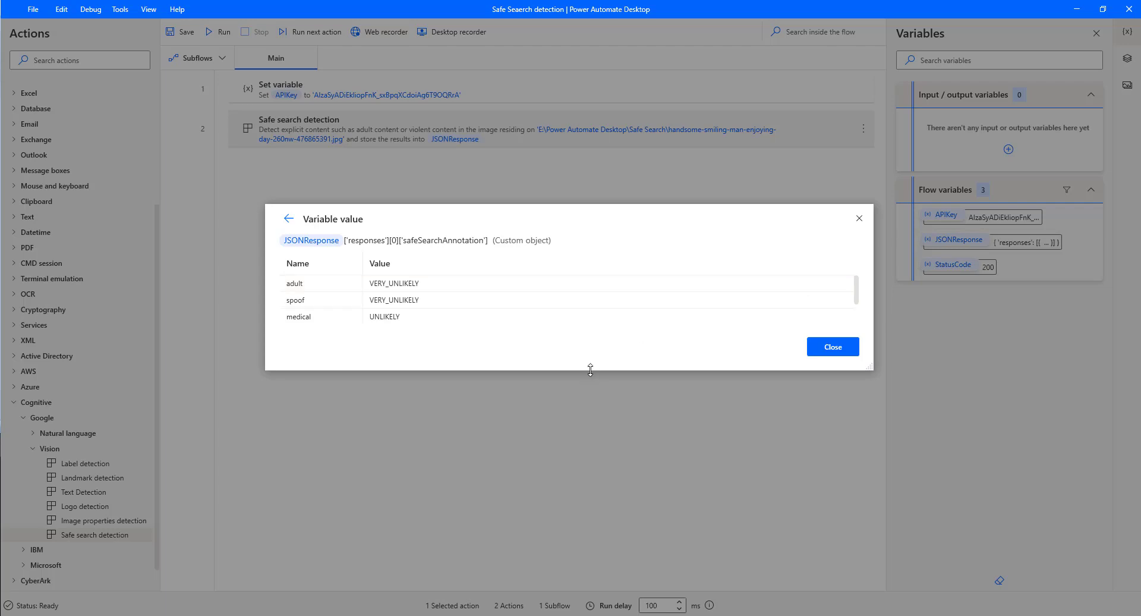
left_click_drag(590, 370, 589, 455)
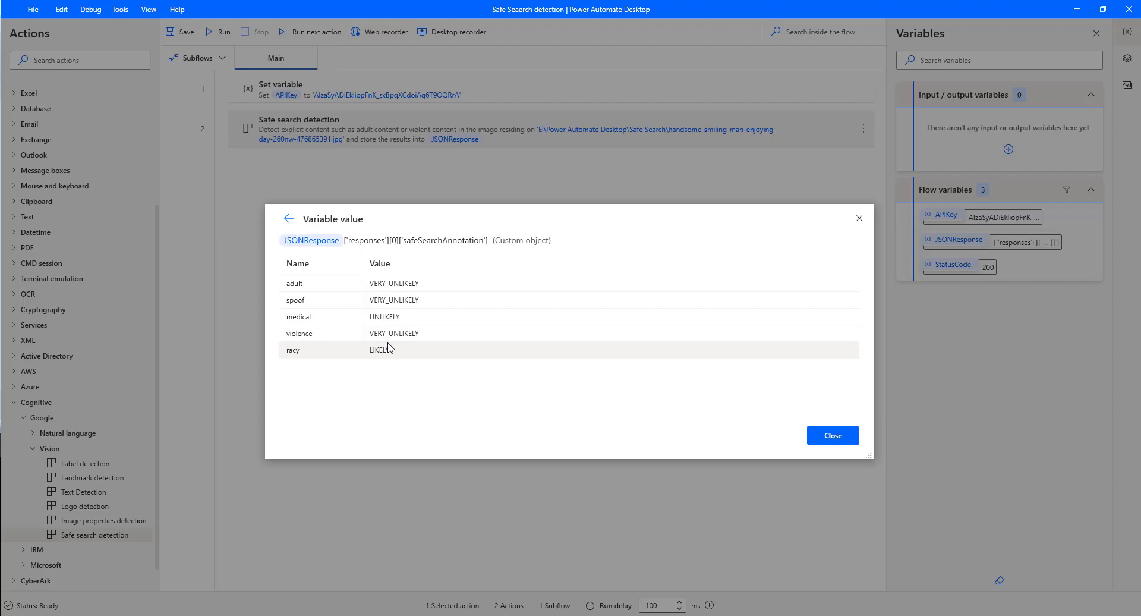
left_click(825, 440)
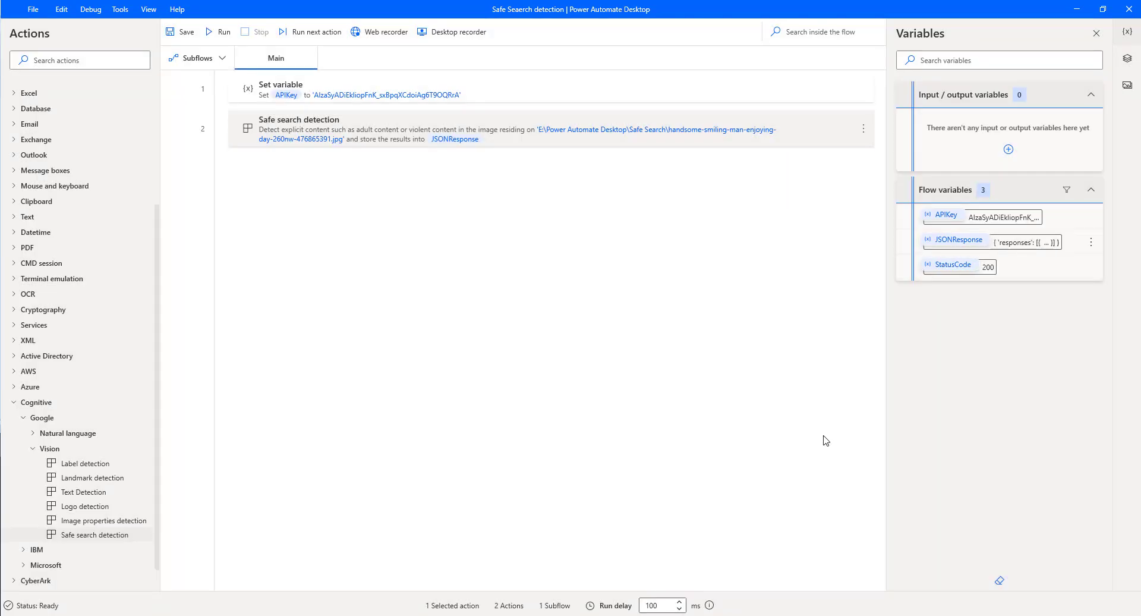